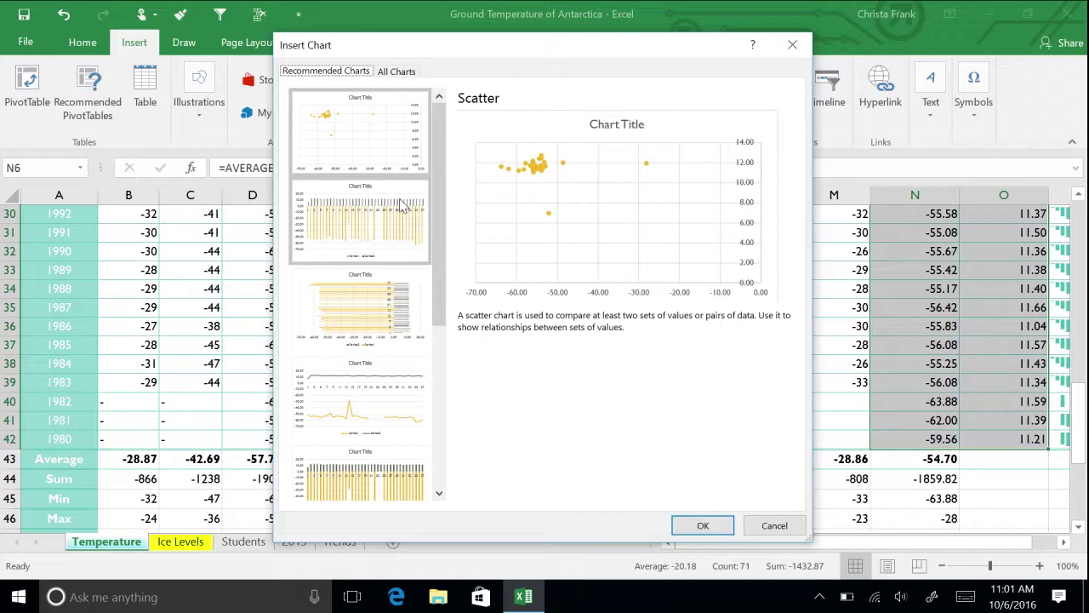
- Insert the recommended Line chart for the selected average temperature and average ice level values
{"action": "left_click", "coordinate": [400, 204]}
{"action": "left_click", "coordinate": [400, 283]}
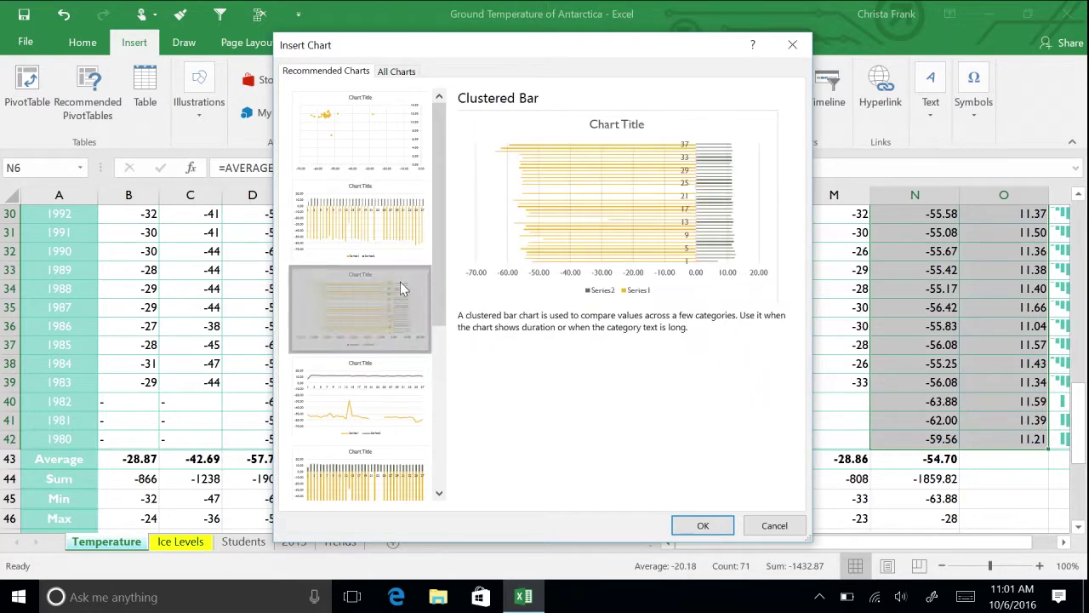
{"action": "left_click", "coordinate": [407, 387]}
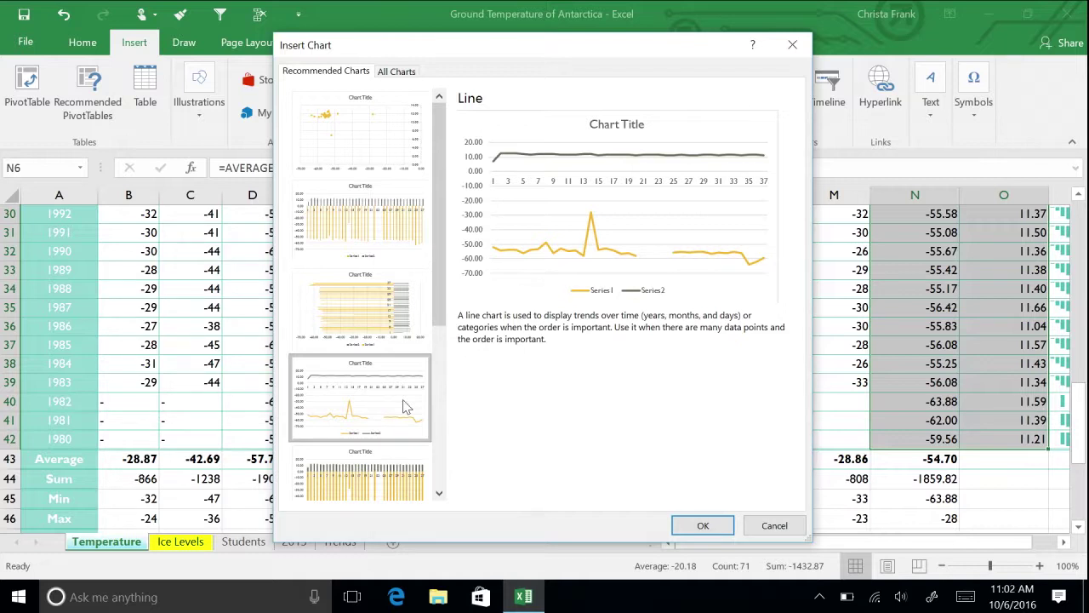
{"action": "left_click", "coordinate": [720, 525]}
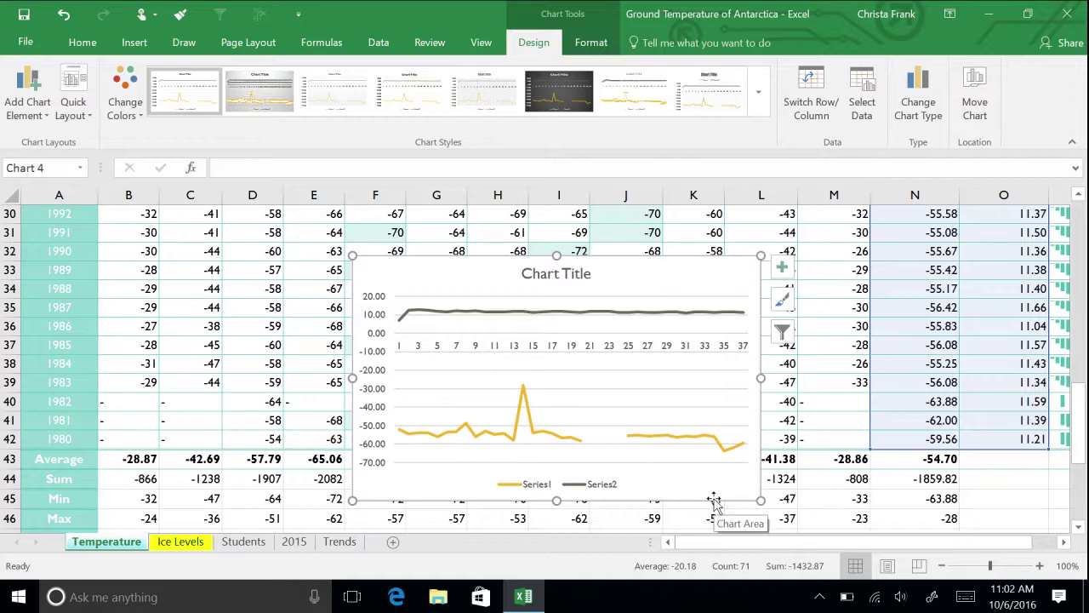
- Delete the rows for the years 2016, 2003, 1996, 1994 and 1993 from the Temperature sheet
{"action": "scroll", "coordinate": [714, 499], "scroll_direction": "up", "scroll_amount": 6}
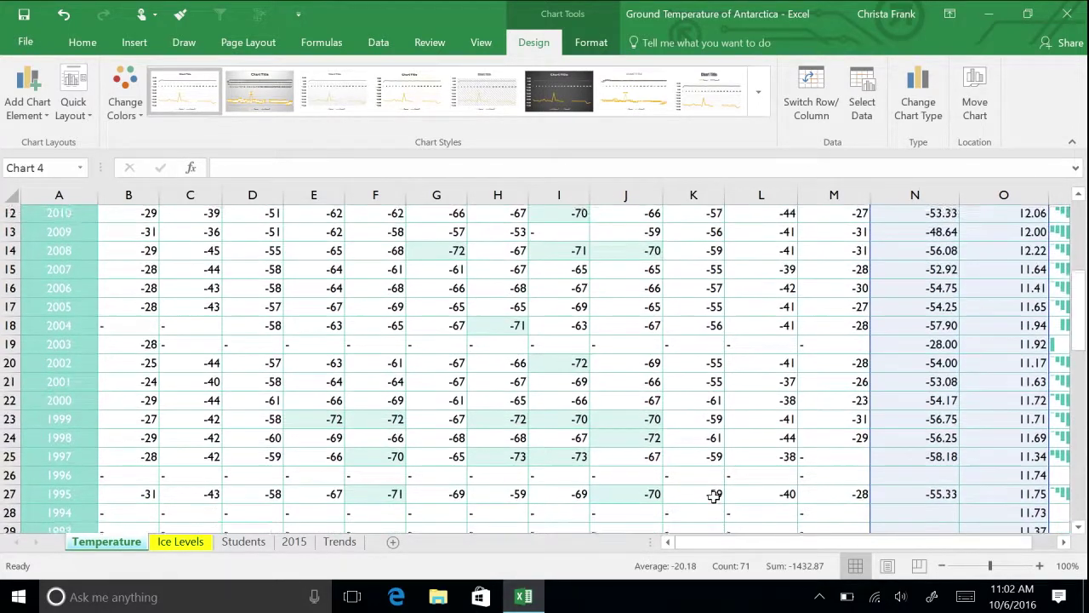
{"action": "scroll", "coordinate": [714, 496], "scroll_direction": "up", "scroll_amount": 4}
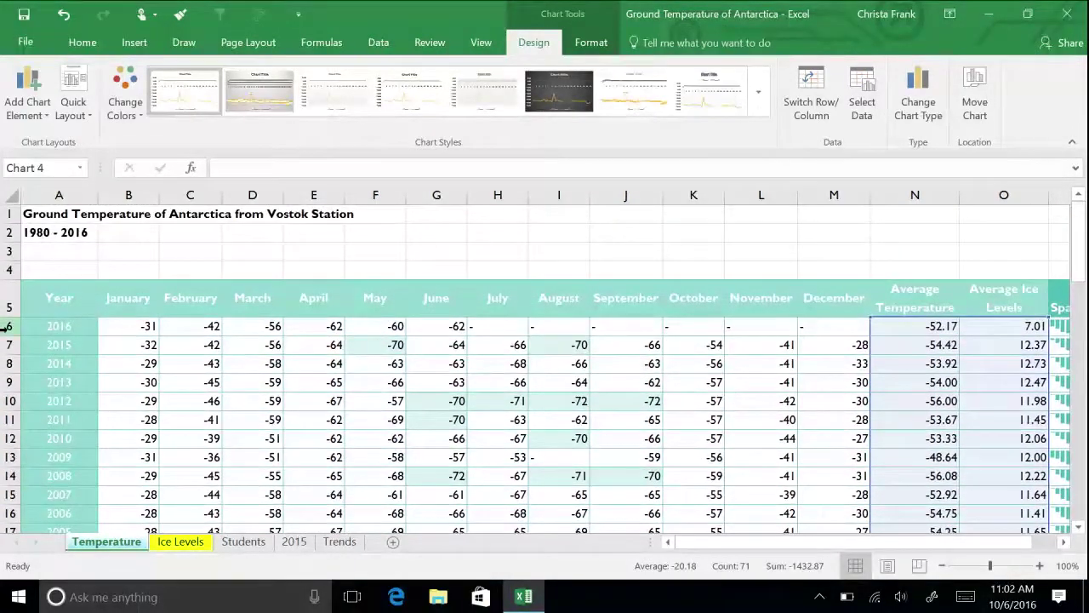
{"action": "left_click", "coordinate": [8, 326]}
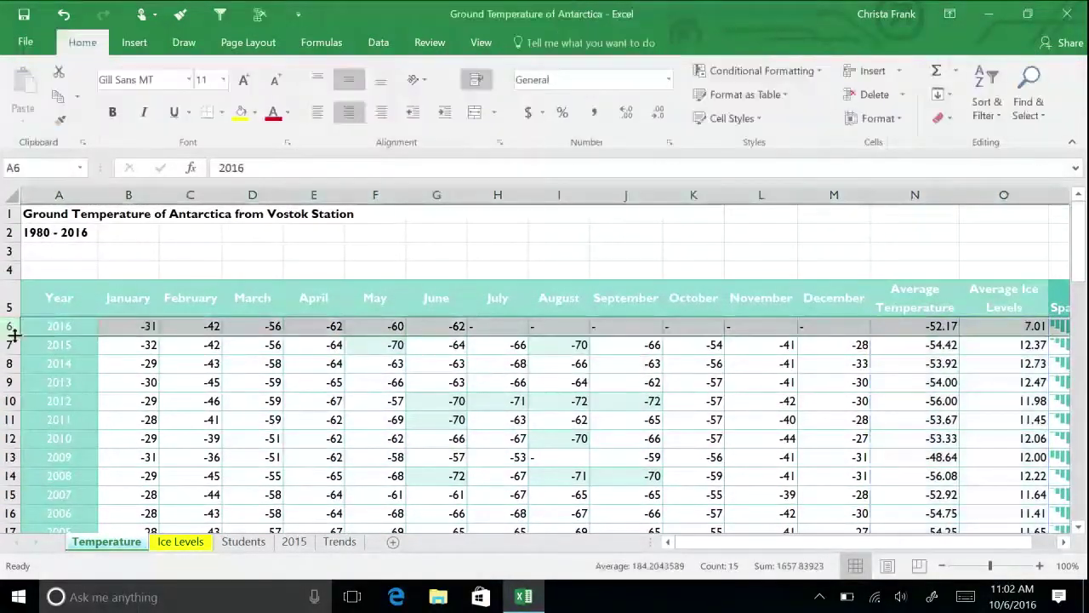
{"action": "scroll", "coordinate": [10, 457], "scroll_direction": "down", "scroll_amount": 1}
{"action": "scroll", "coordinate": [9, 451], "scroll_direction": "down", "scroll_amount": 1}
{"action": "left_click", "coordinate": [9, 464], "text": "ctrl"}
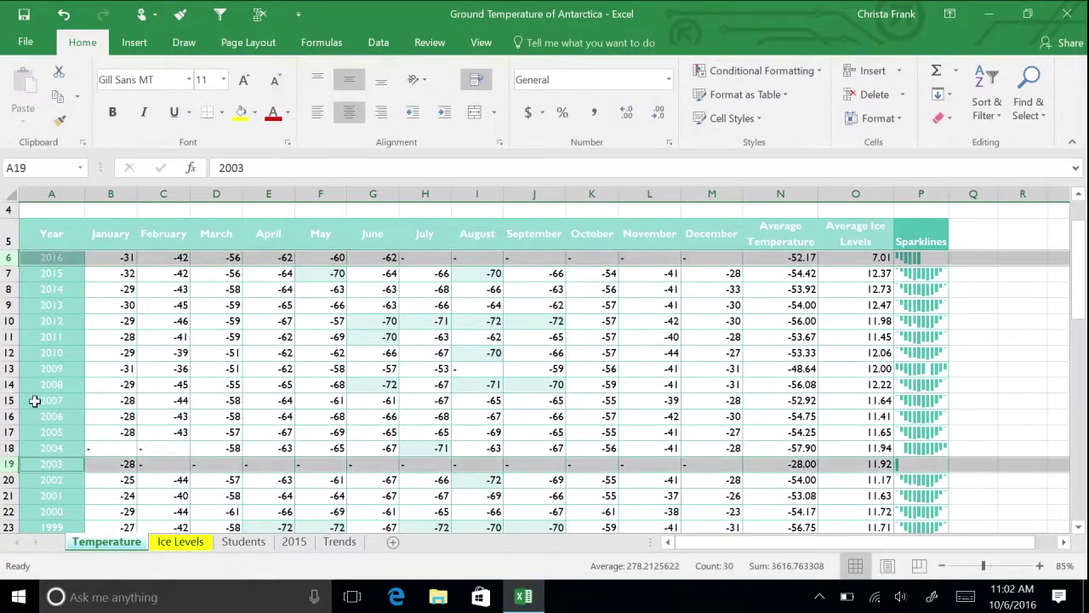
{"action": "scroll", "coordinate": [34, 400], "scroll_direction": "down", "scroll_amount": 3}
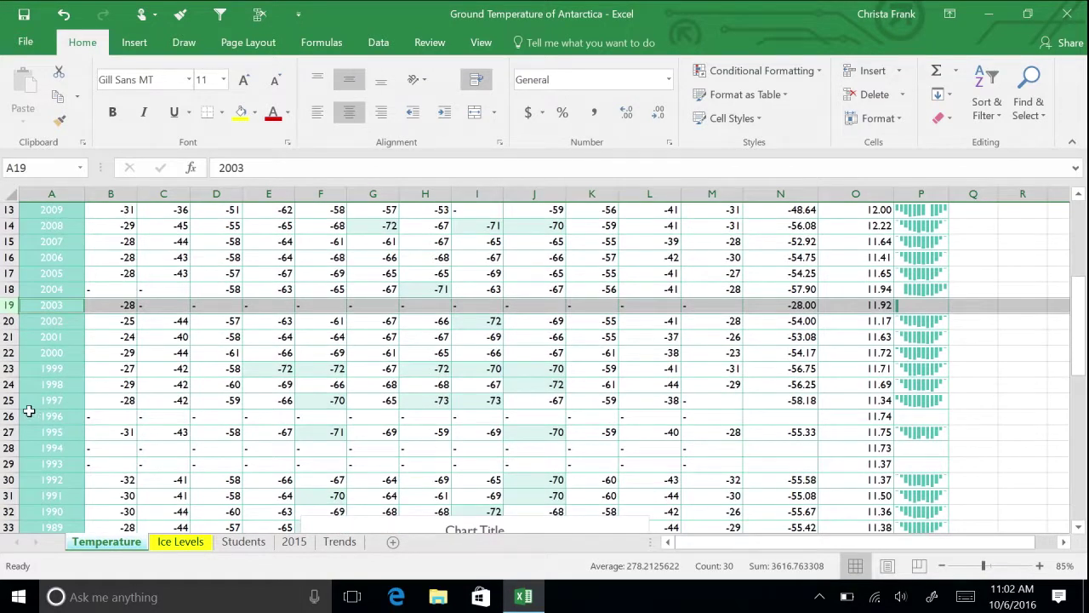
{"action": "left_click", "coordinate": [6, 416], "text": "ctrl"}
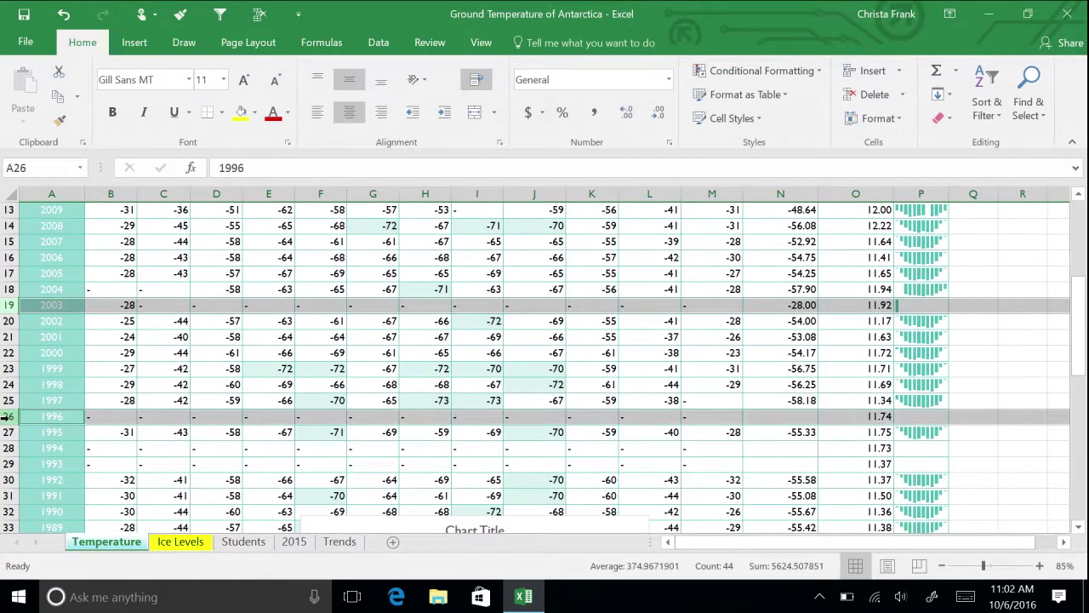
{"action": "left_click", "coordinate": [7, 447], "text": "ctrl"}
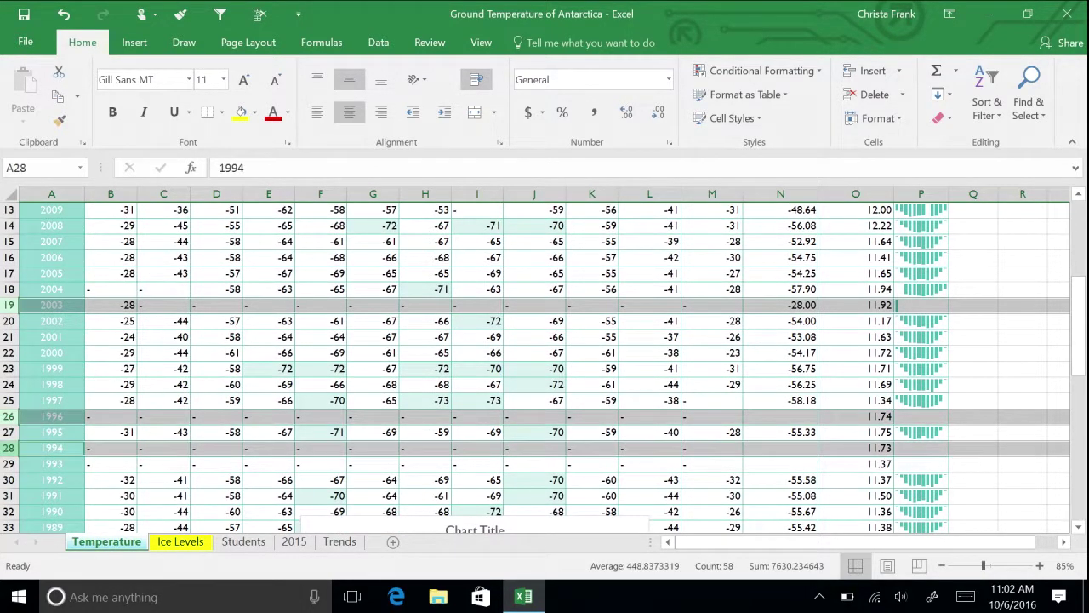
{"action": "left_click", "coordinate": [6, 464], "text": "ctrl"}
{"action": "right_click", "coordinate": [6, 464]}
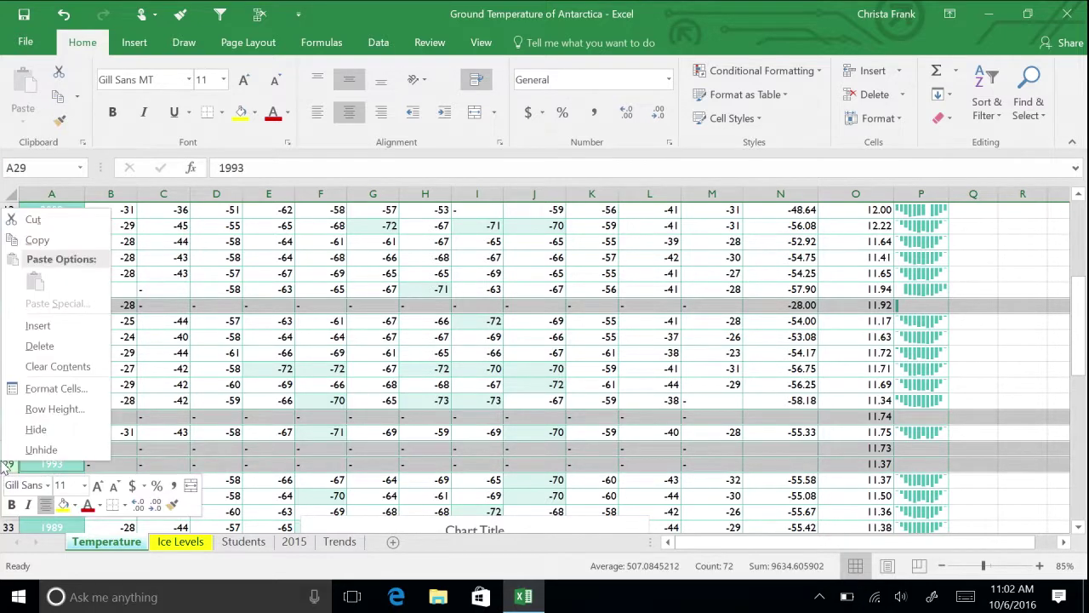
{"action": "left_click", "coordinate": [43, 347]}
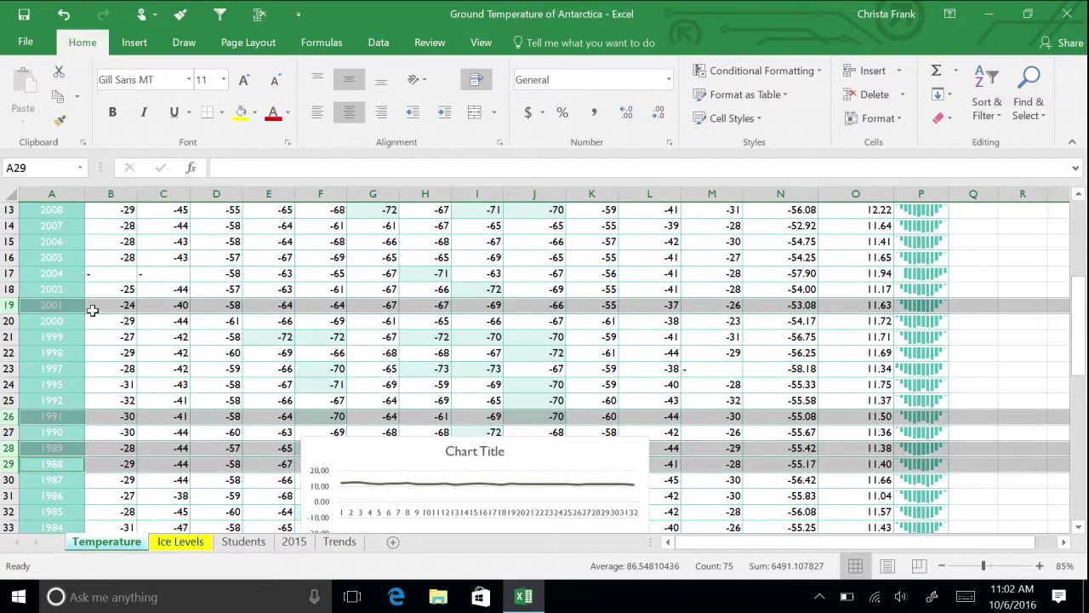
- Delete the rows for the years 1982, 1981 and 1980 at the end of the yearly data
{"action": "scroll", "coordinate": [99, 302], "scroll_direction": "down", "scroll_amount": 3}
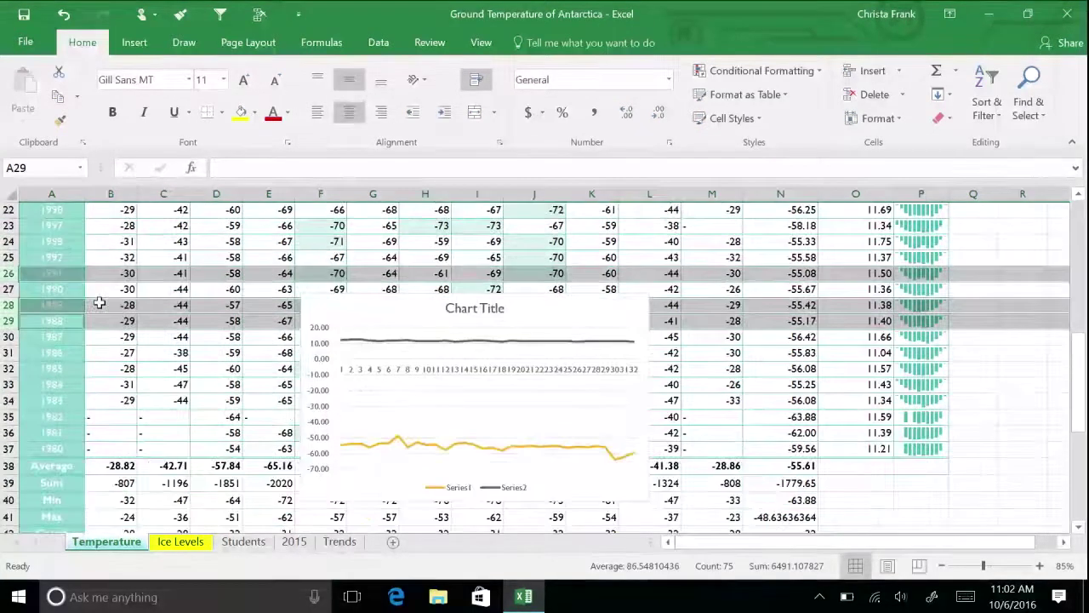
{"action": "left_click", "coordinate": [4, 417]}
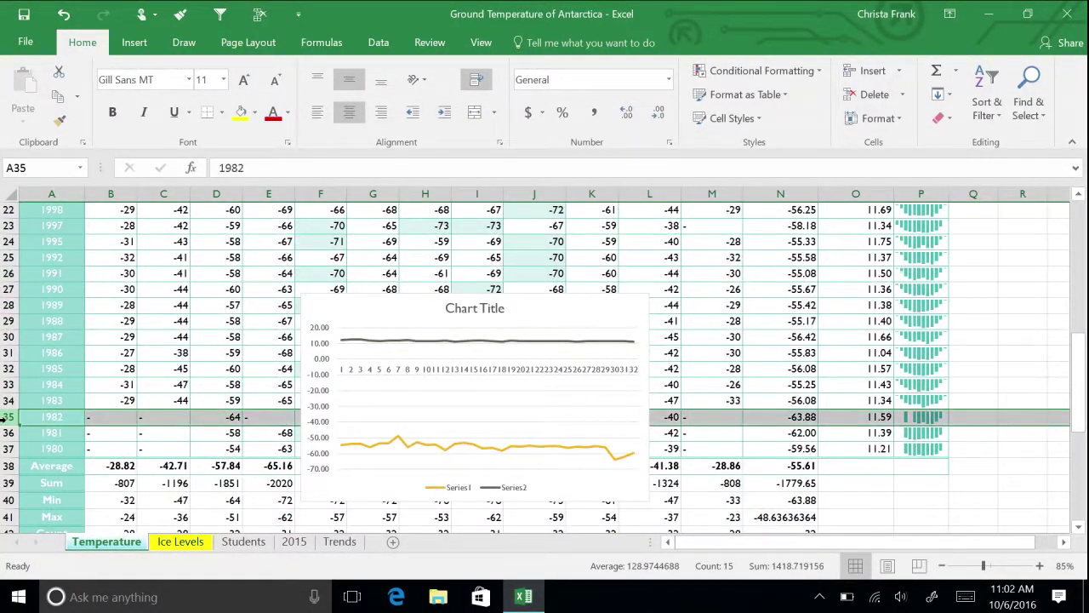
{"action": "left_click", "coordinate": [4, 432], "text": "ctrl"}
{"action": "left_click_drag", "start_coordinate": [4, 457], "coordinate": [4, 457]}
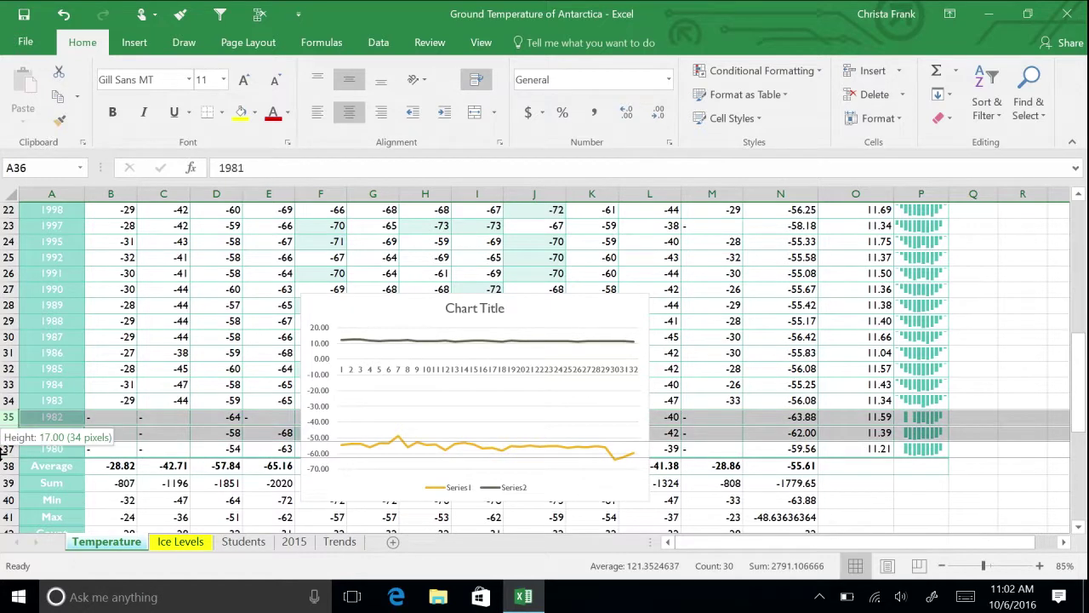
{"action": "left_click", "coordinate": [8, 449], "text": "ctrl"}
{"action": "right_click", "coordinate": [11, 449]}
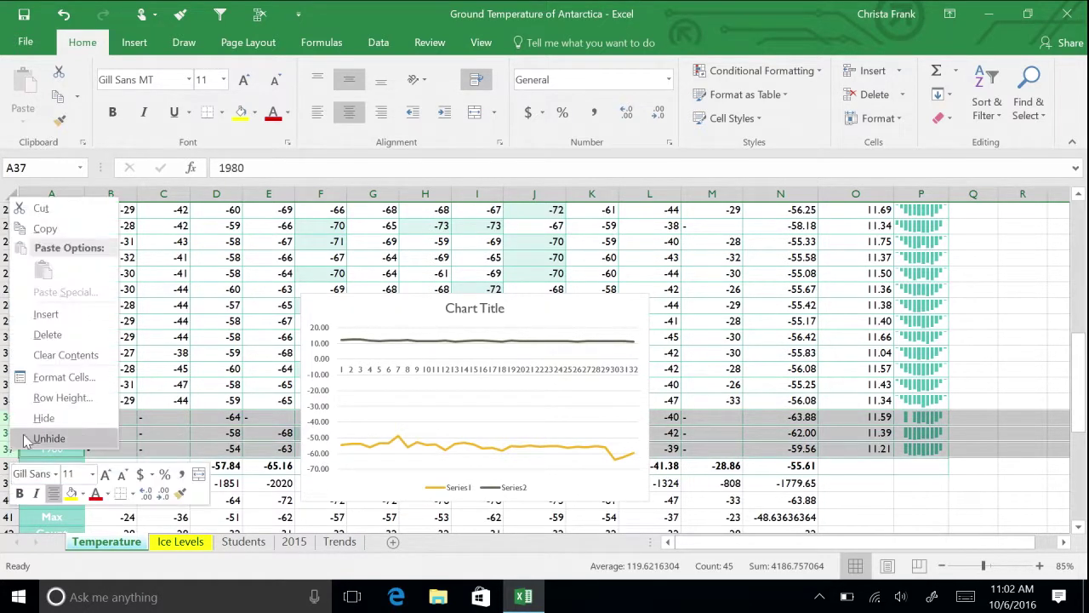
{"action": "left_click", "coordinate": [47, 334]}
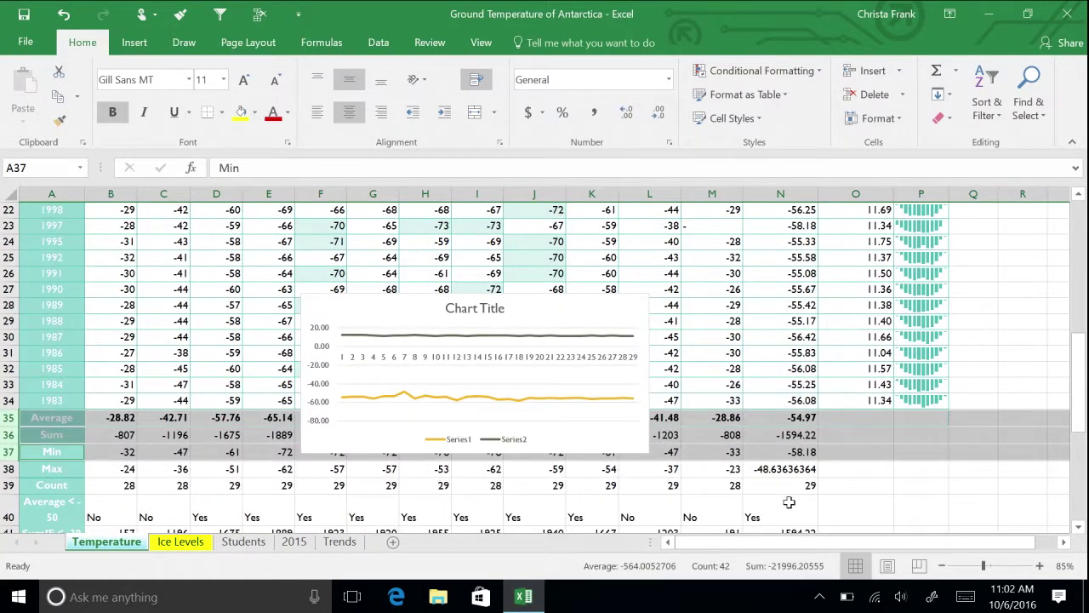
- Set the line chart's horizontal axis labels to the years in Temperature!$A$6:$A$34
{"action": "left_click", "coordinate": [1039, 565]}
{"action": "left_click", "coordinate": [1038, 565]}
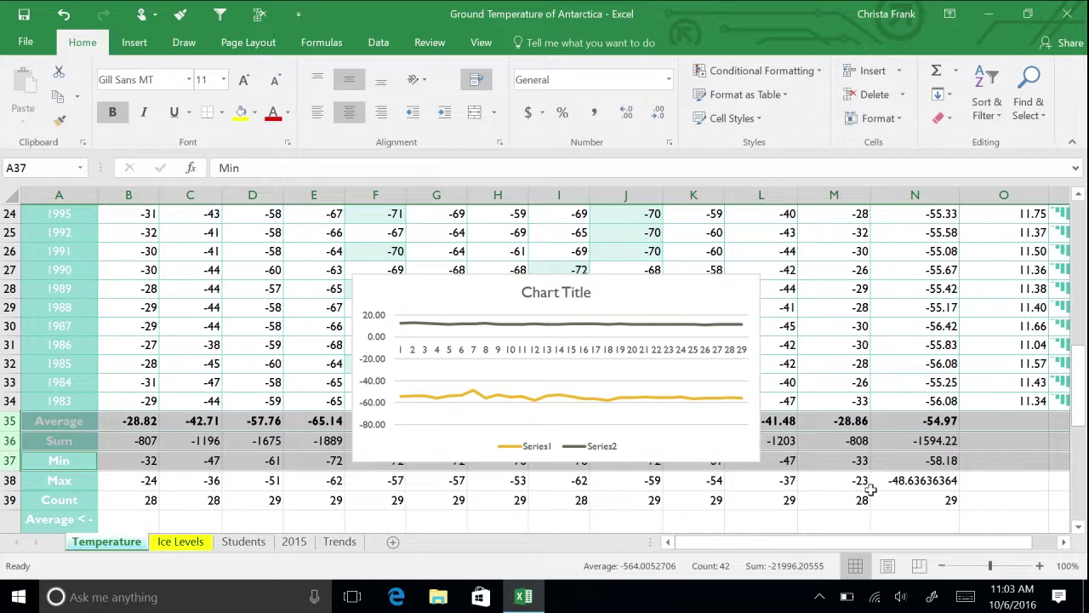
{"action": "left_click", "coordinate": [697, 442]}
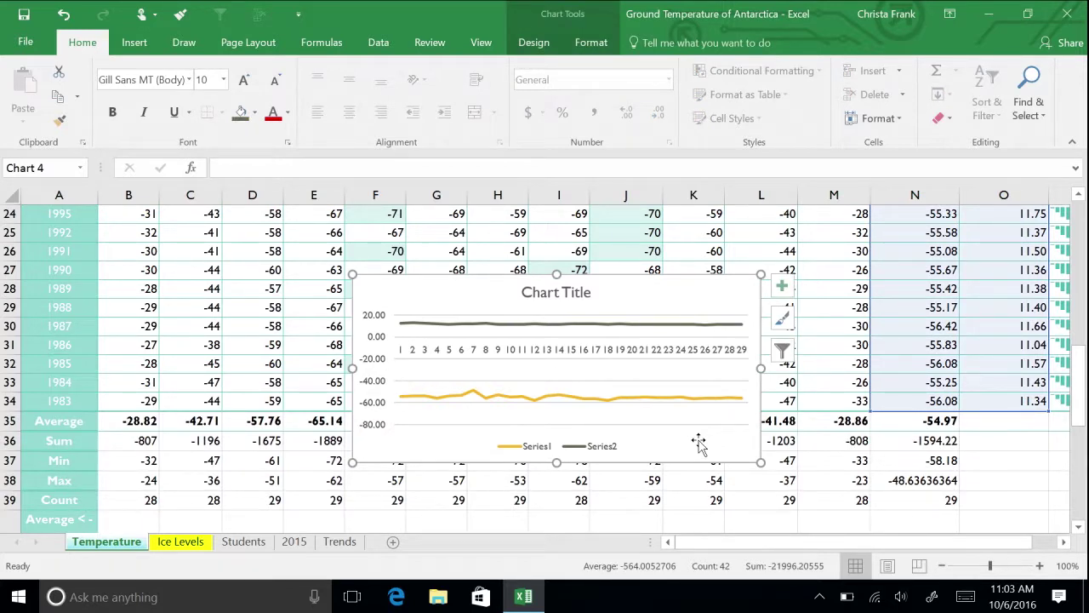
{"action": "left_click", "coordinate": [531, 42]}
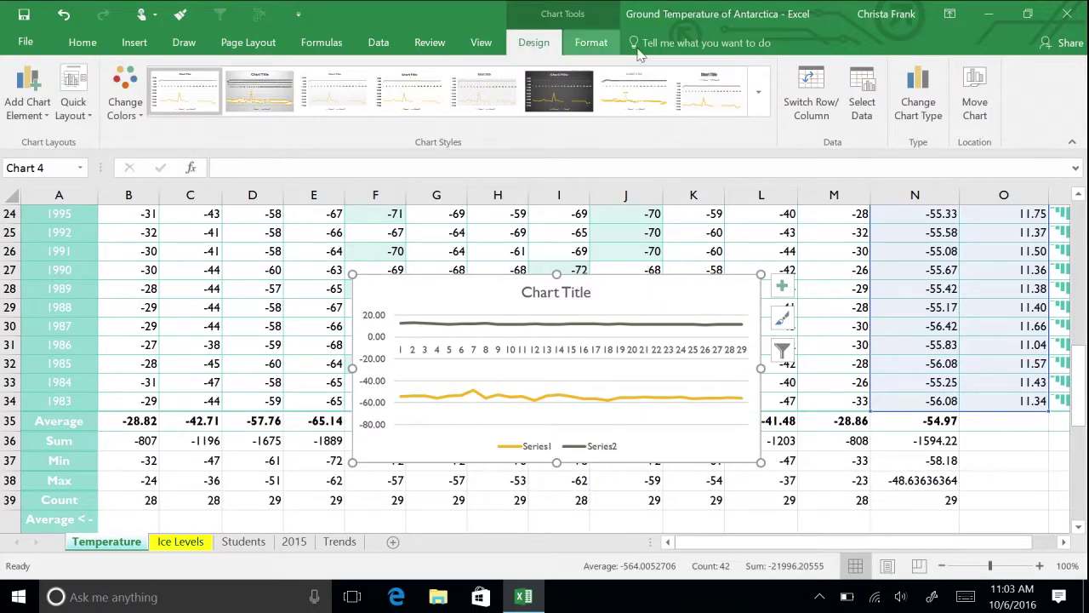
{"action": "left_click", "coordinate": [876, 116]}
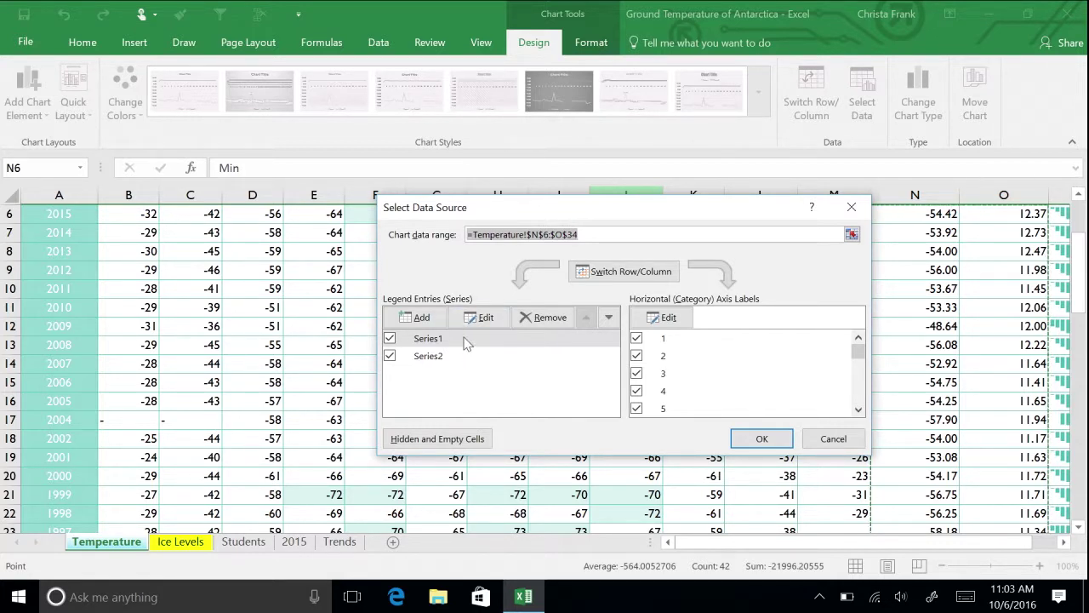
{"action": "left_click", "coordinate": [664, 317]}
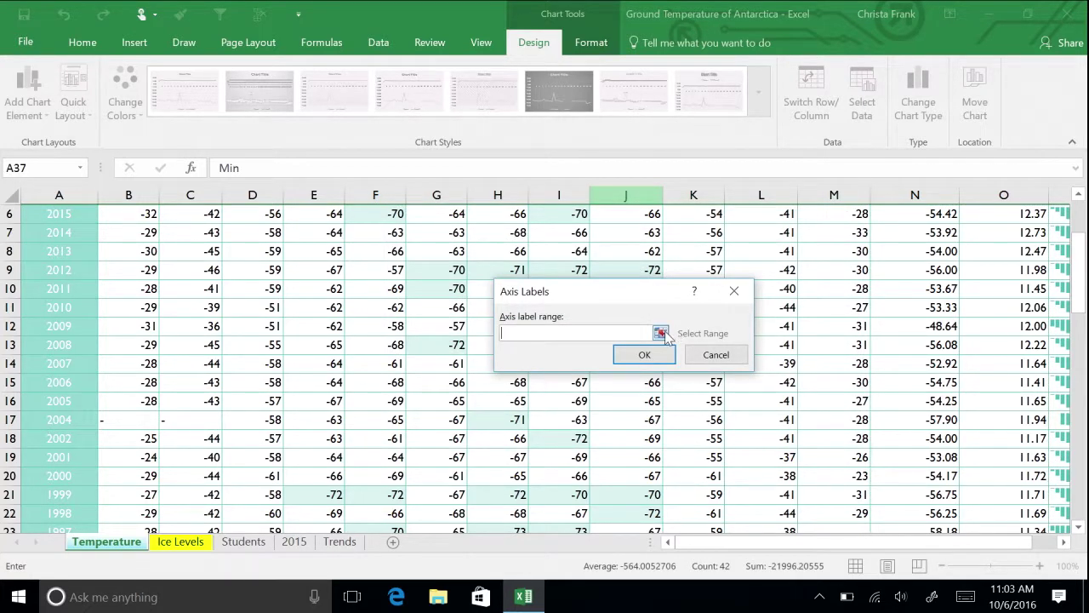
{"action": "left_click", "coordinate": [661, 333]}
{"action": "scroll", "coordinate": [100, 337], "scroll_direction": "up", "scroll_amount": 2}
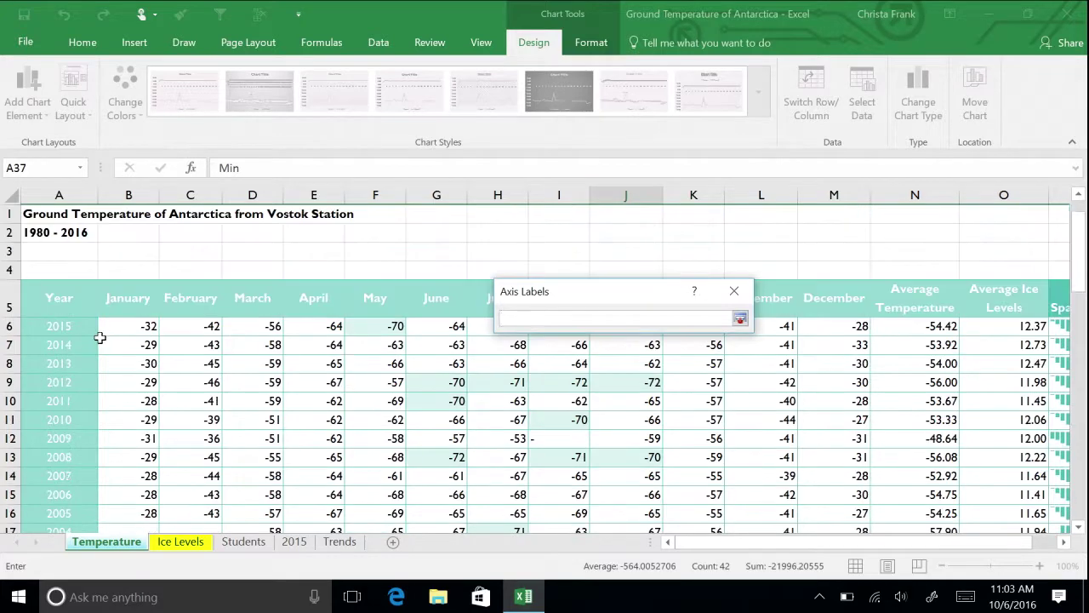
{"action": "left_click_drag", "start_coordinate": [53, 328], "coordinate": [102, 384]}
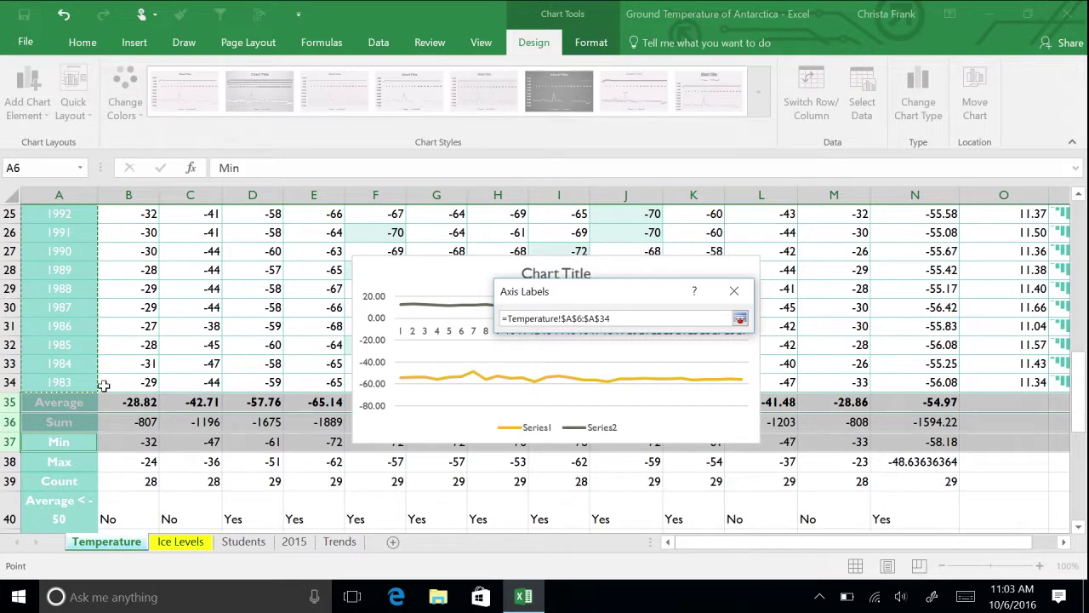
{"action": "left_click", "coordinate": [739, 319]}
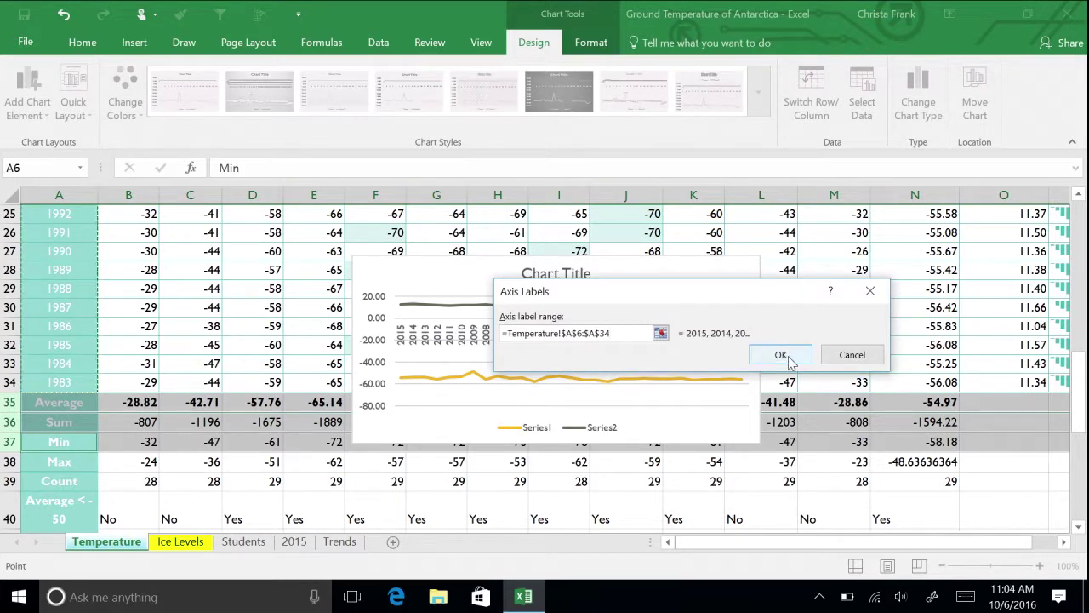
{"action": "left_click", "coordinate": [770, 356]}
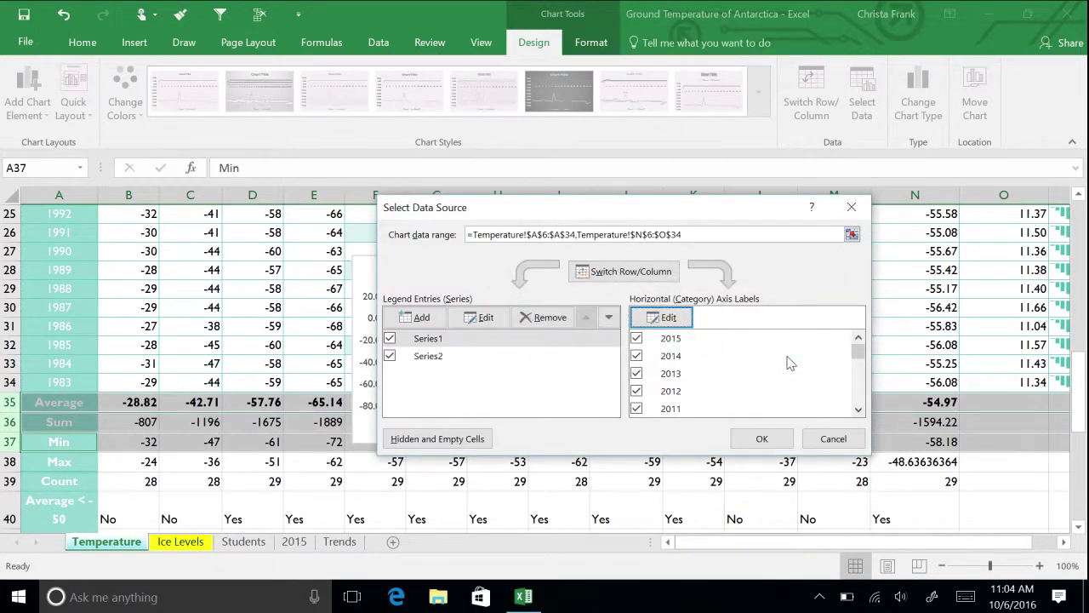
{"action": "left_click", "coordinate": [766, 438]}
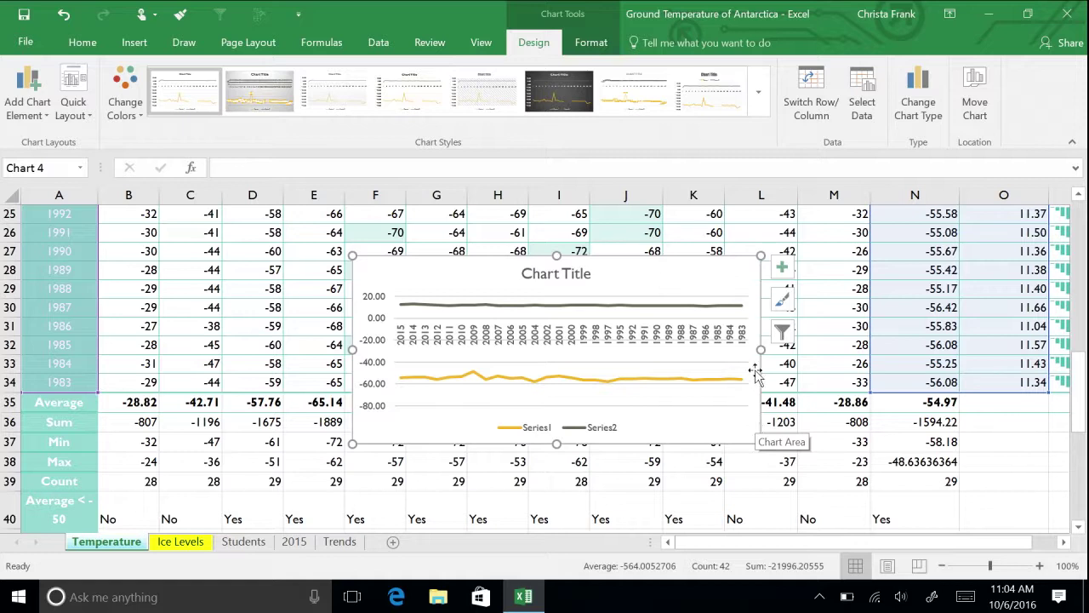
- Try switching the line chart's rows and columns, and undo the switch
{"action": "left_click", "coordinate": [822, 98]}
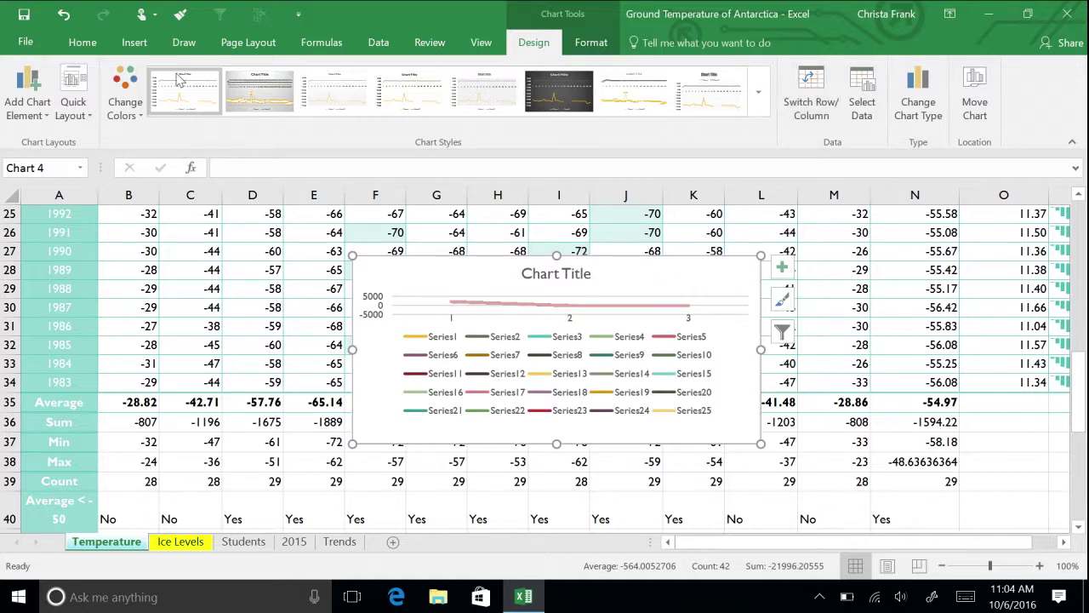
{"action": "left_click", "coordinate": [63, 14]}
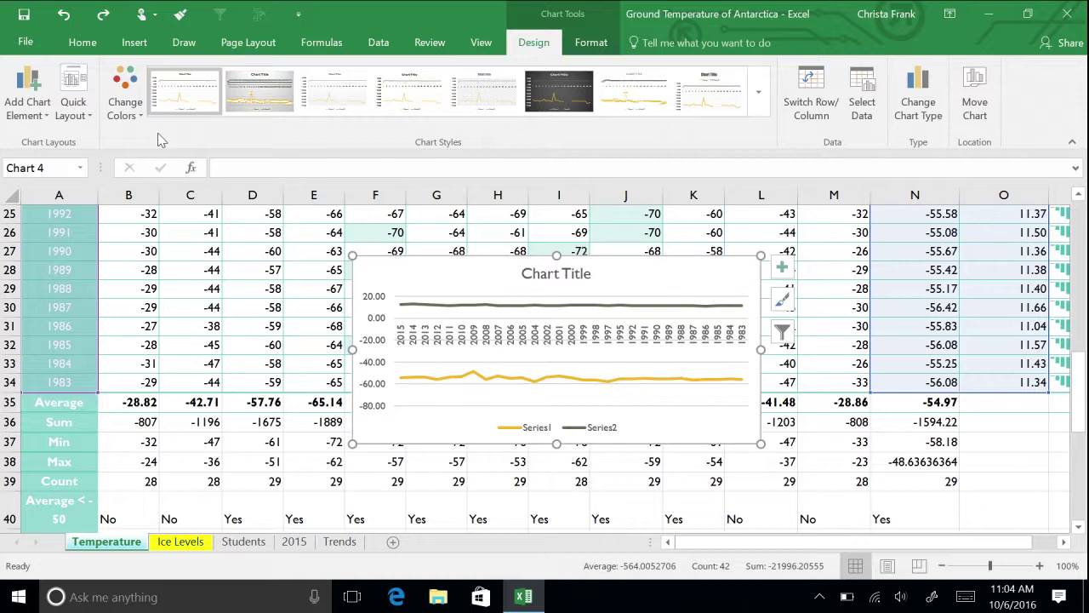
- Select the average temperature and ice level values in N6:O34 and open their Quick Analysis chart suggestions
{"action": "left_click_drag", "start_coordinate": [751, 548], "coordinate": [770, 553]}
{"action": "left_click", "coordinate": [931, 382]}
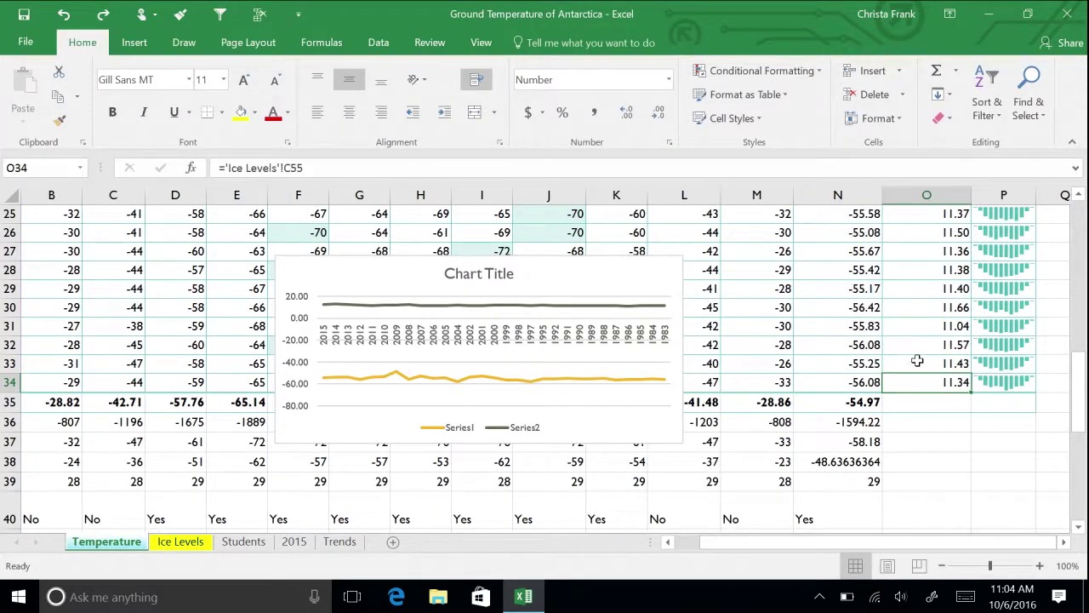
{"action": "scroll", "coordinate": [917, 360], "scroll_direction": "up", "scroll_amount": 4}
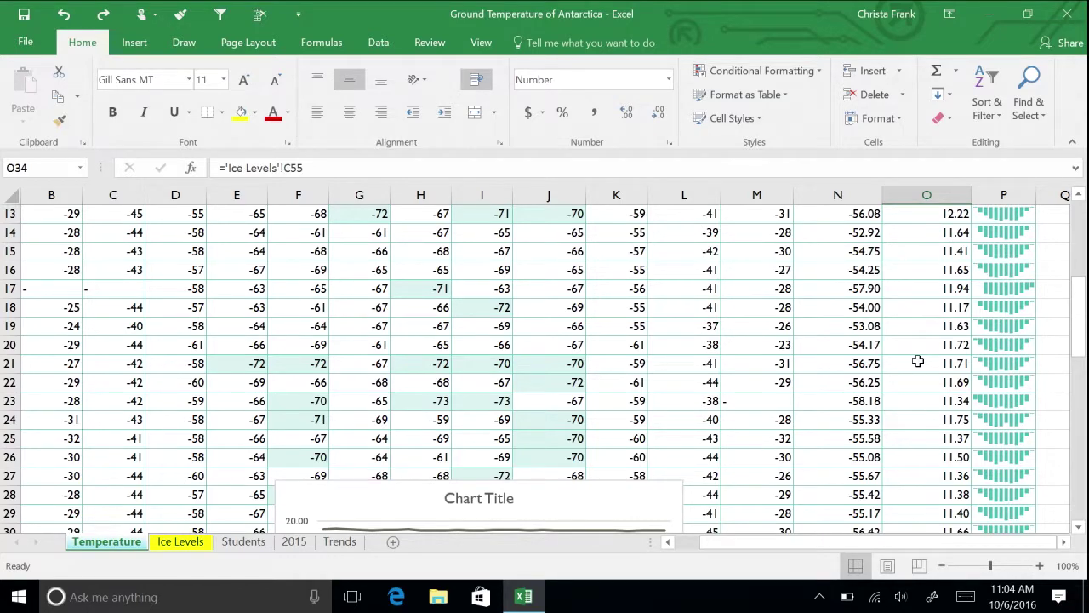
{"action": "scroll", "coordinate": [917, 361], "scroll_direction": "up", "scroll_amount": 3}
{"action": "left_click_drag", "start_coordinate": [836, 270], "coordinate": [851, 289]}
{"action": "left_click_drag", "start_coordinate": [892, 335], "coordinate": [925, 421]}
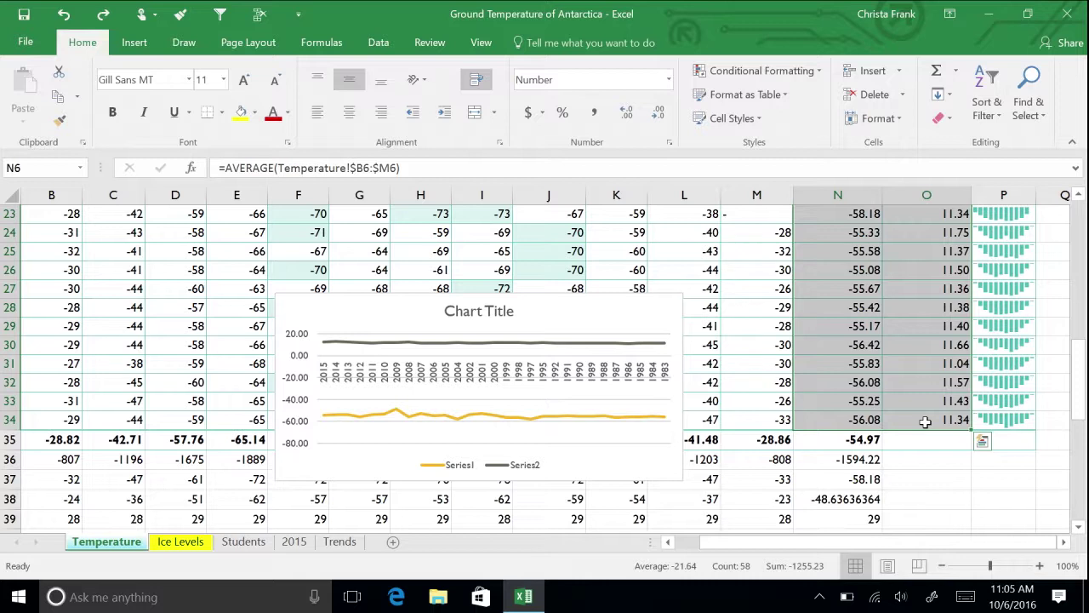
{"action": "left_click", "coordinate": [985, 444]}
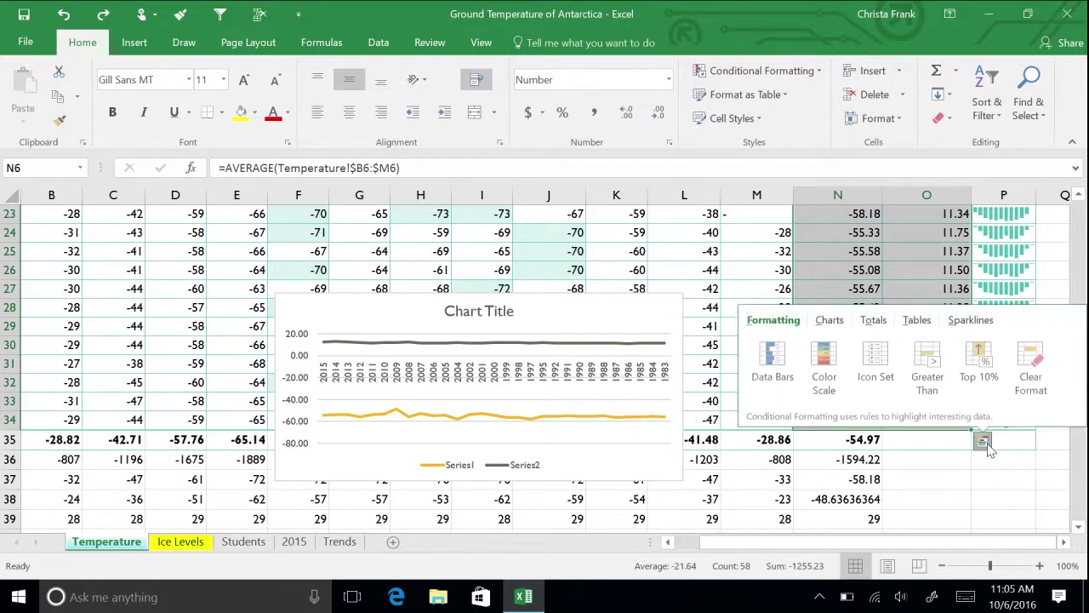
{"action": "left_click", "coordinate": [830, 322]}
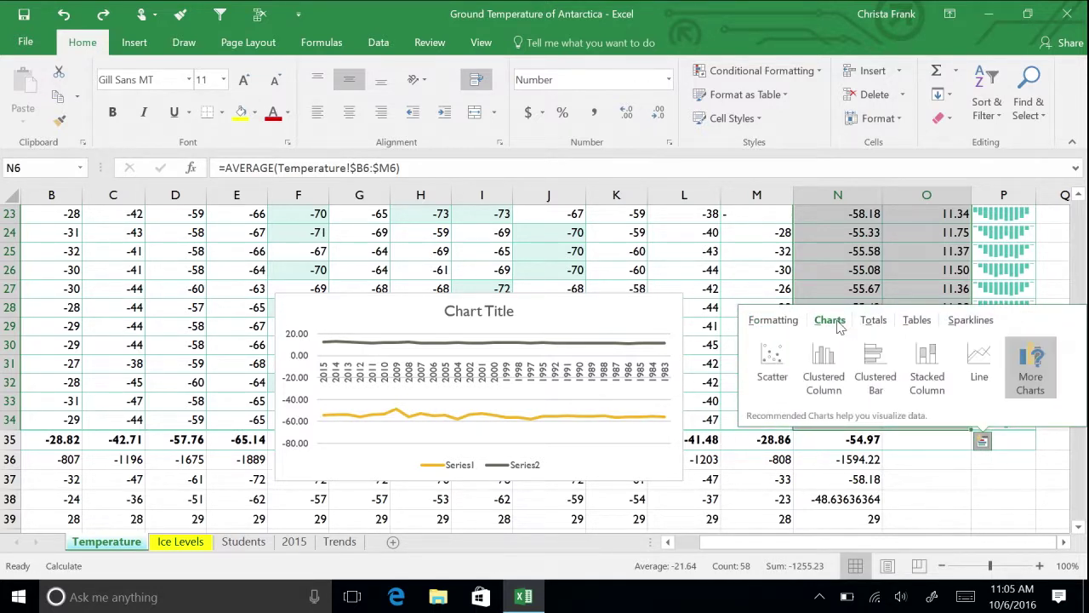